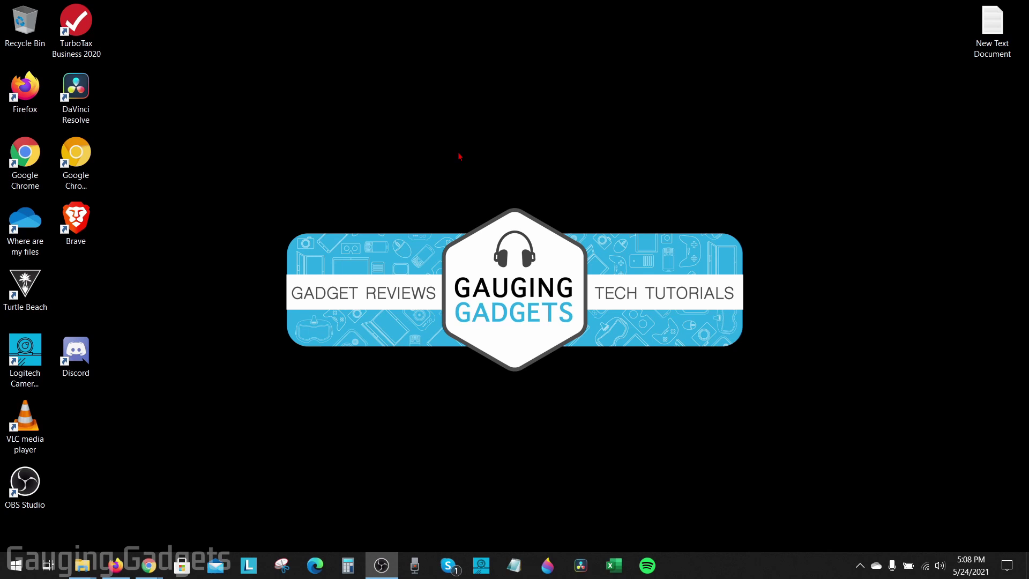
- Search the Start menu for 'system inform' and launch System Information from Best match
left_click(334, 232)
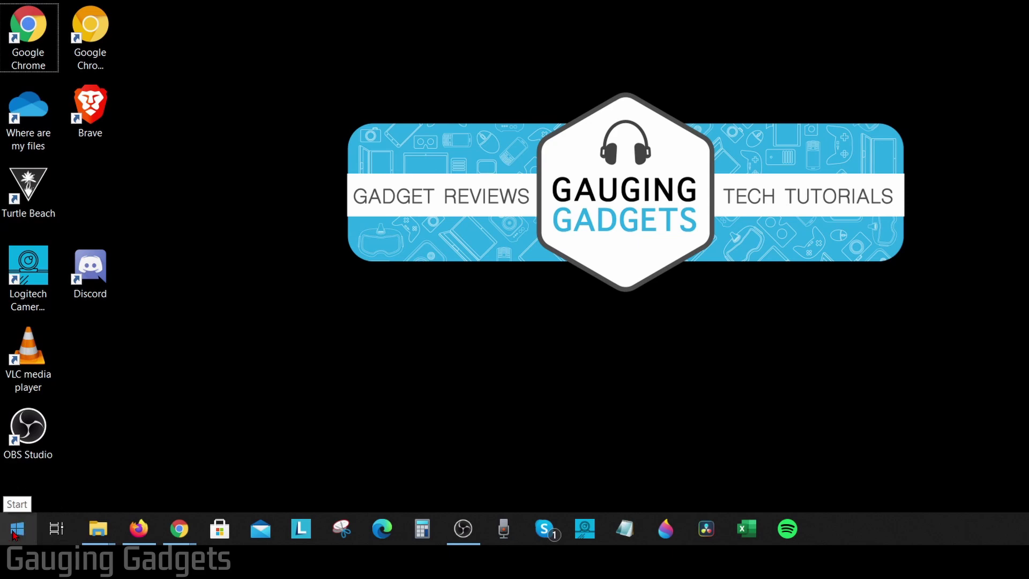
left_click(14, 532)
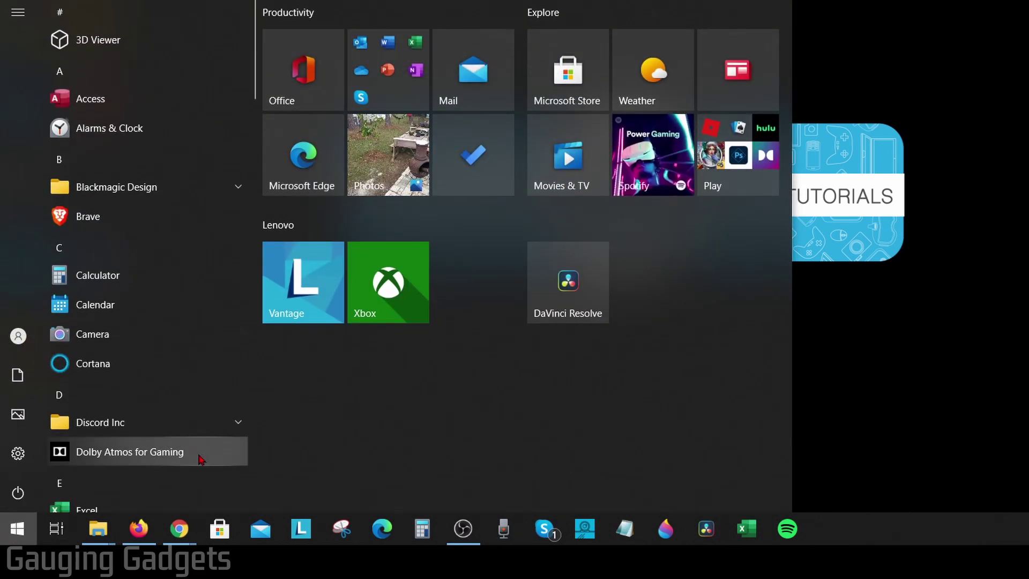
type("system")
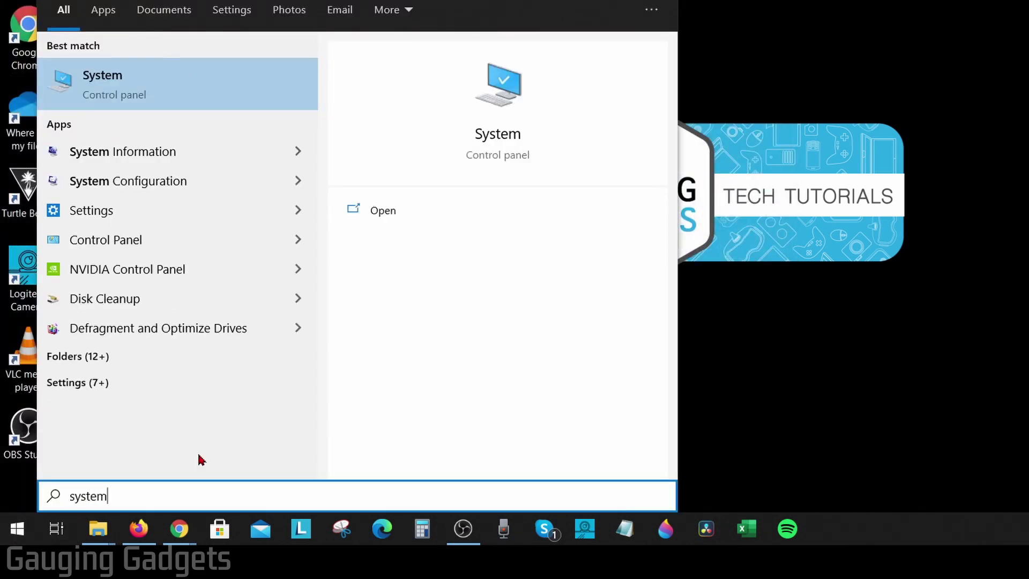
type(" inform")
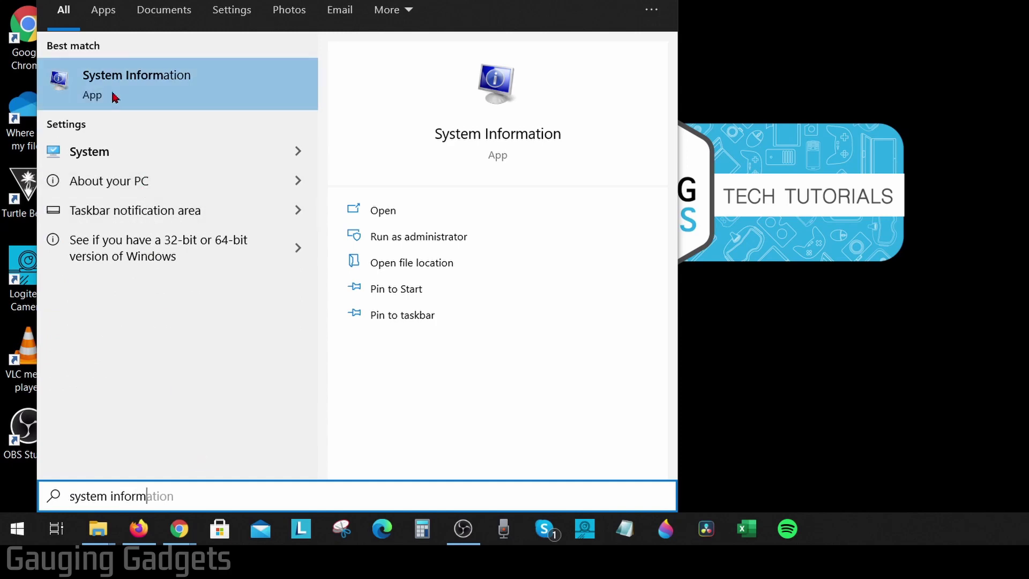
left_click(108, 84)
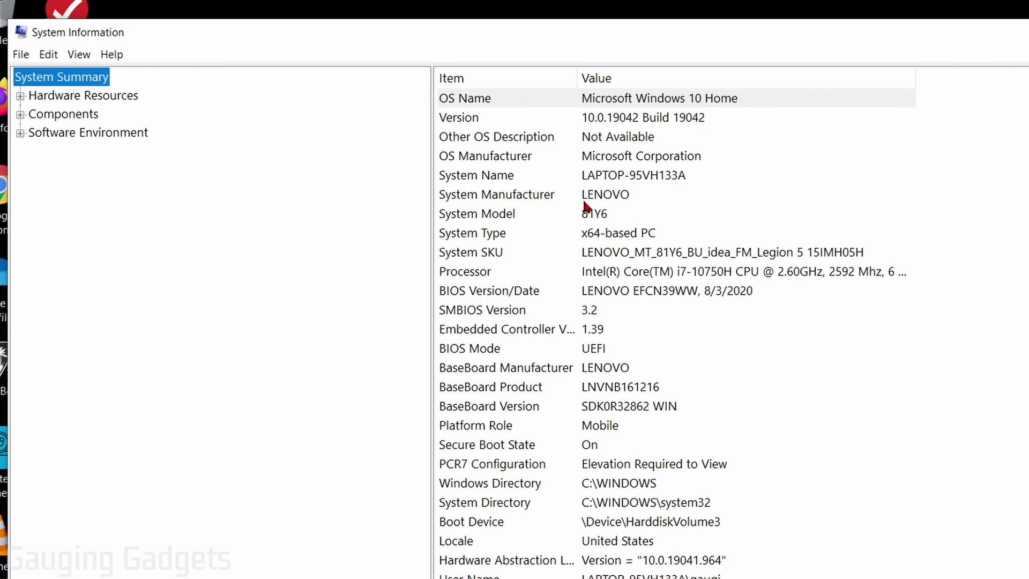
left_click(621, 194)
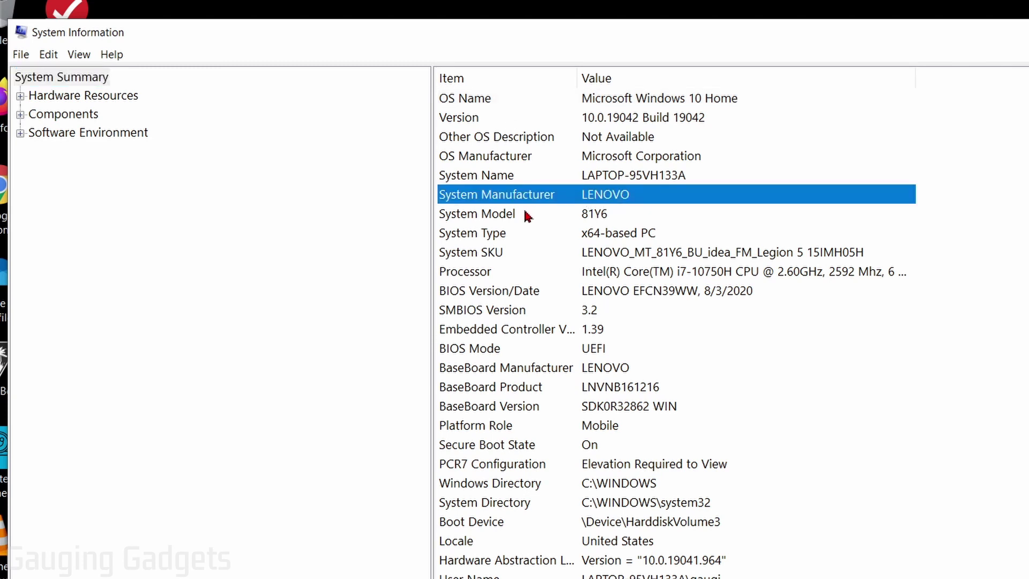
left_click(609, 213)
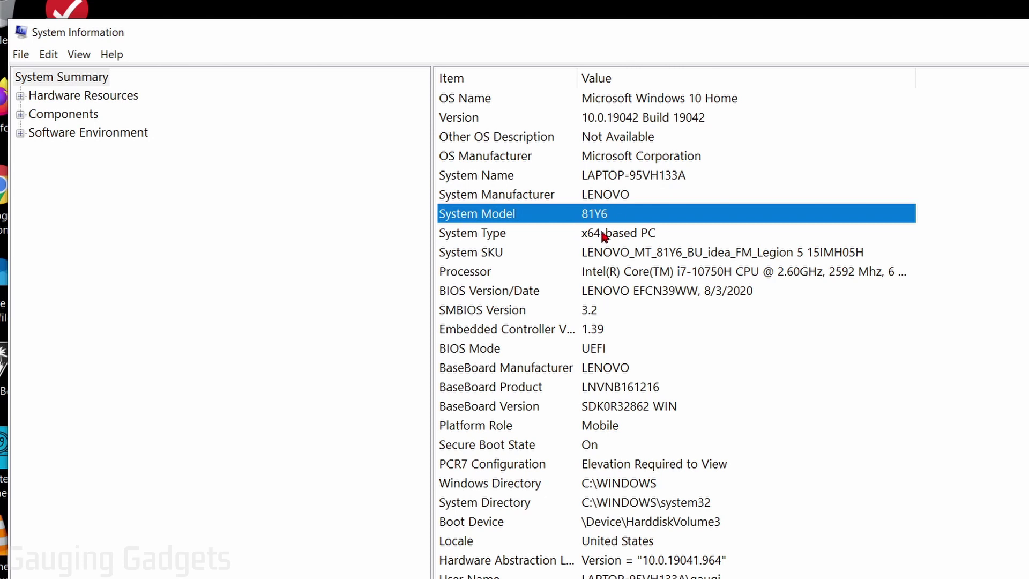
left_click(615, 238)
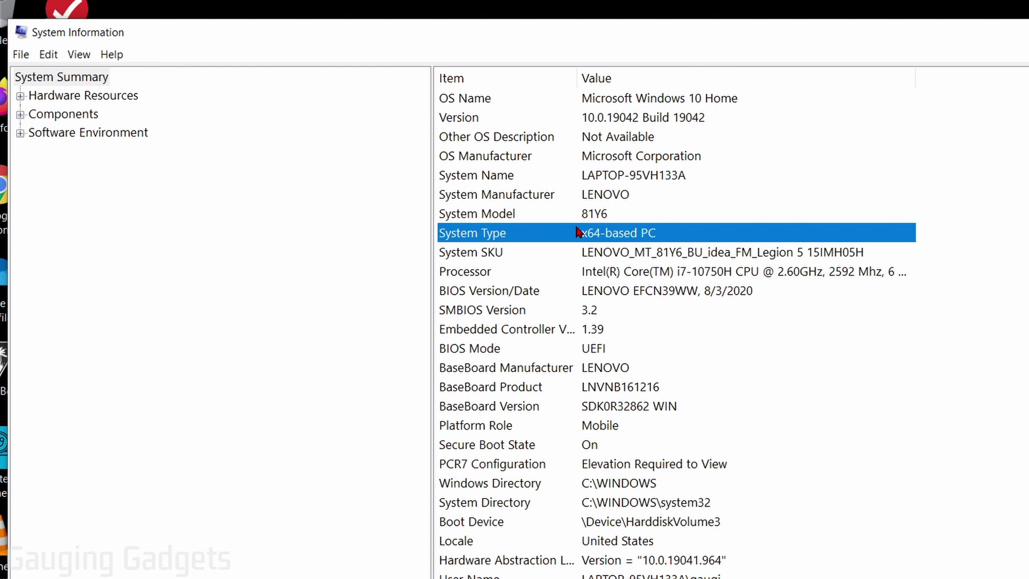
left_click(510, 259)
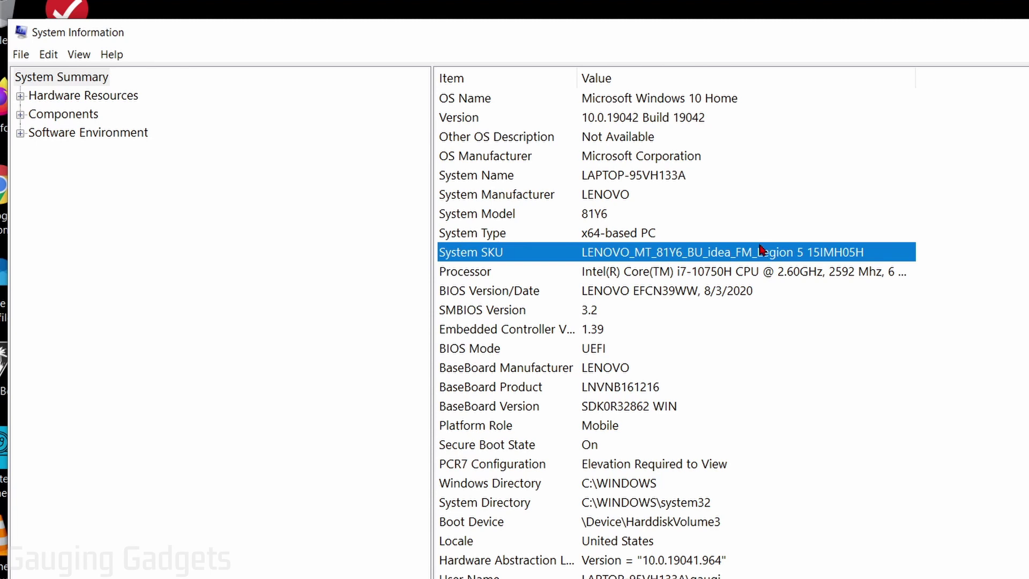
left_click(476, 275)
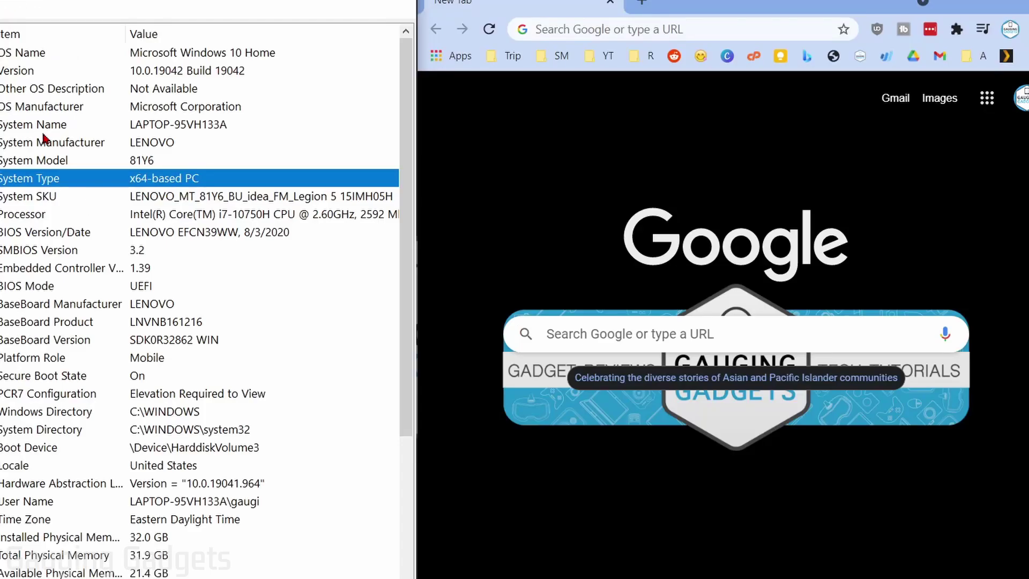
- Note the 81Y6 model number and System SKU, then open the Walmart Legion 5 15IMH05H listing
left_click(33, 149)
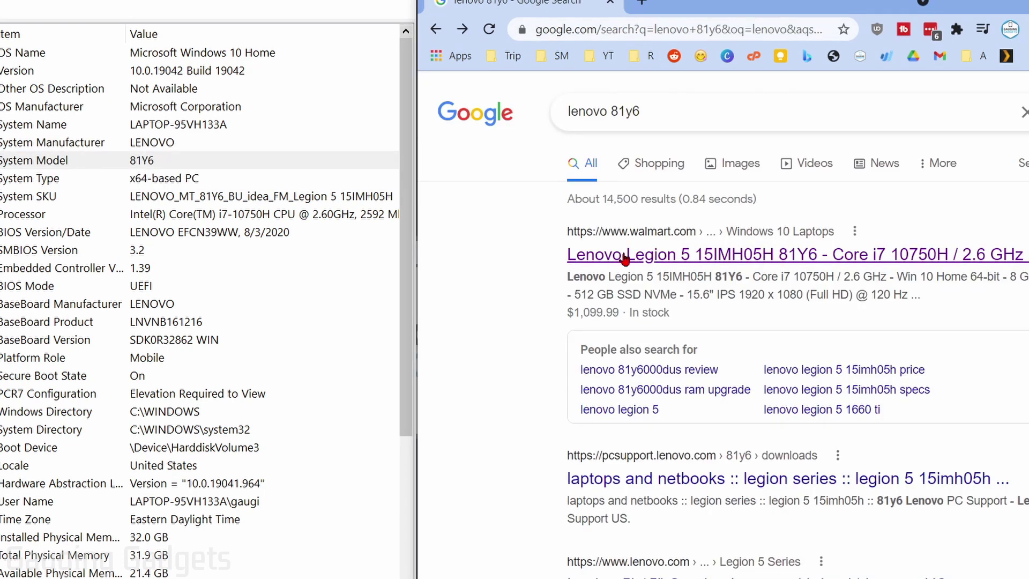
left_click(339, 197)
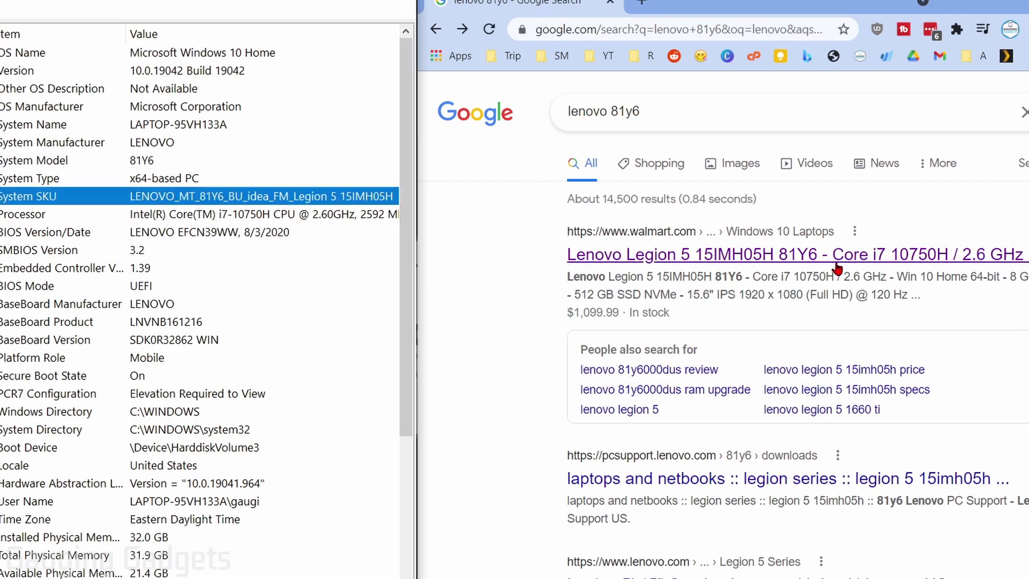
left_click(708, 256)
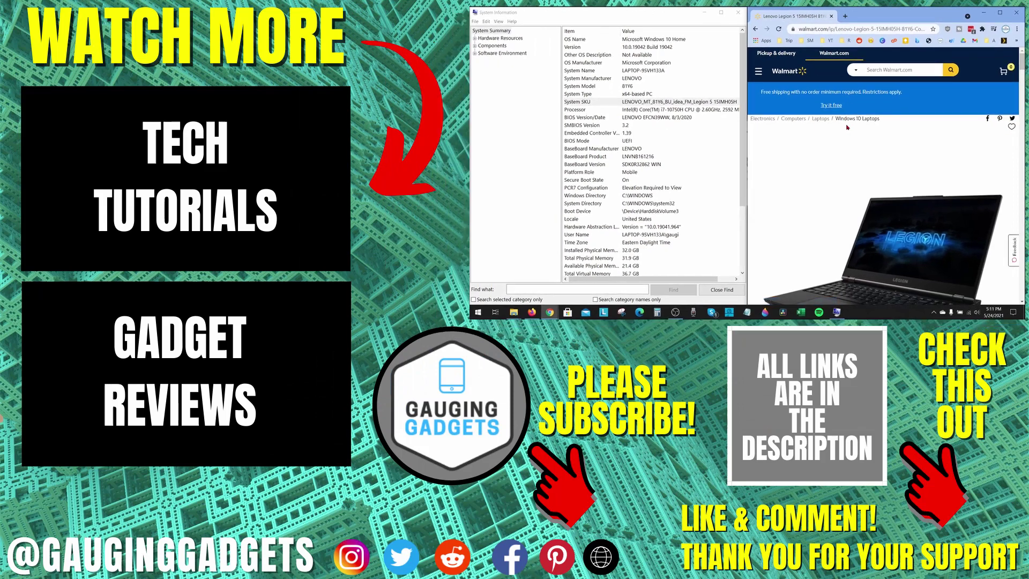